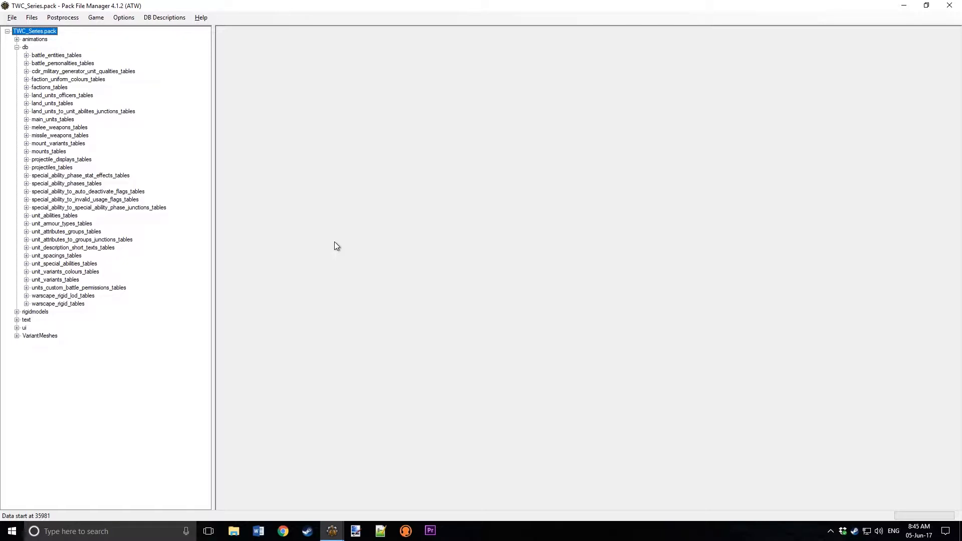
Begin adding files from data.pack to TWC_Series.pack and expand the source pack's db folder.
right_click(49, 35)
mouse_move(80, 40)
left_click(134, 40)
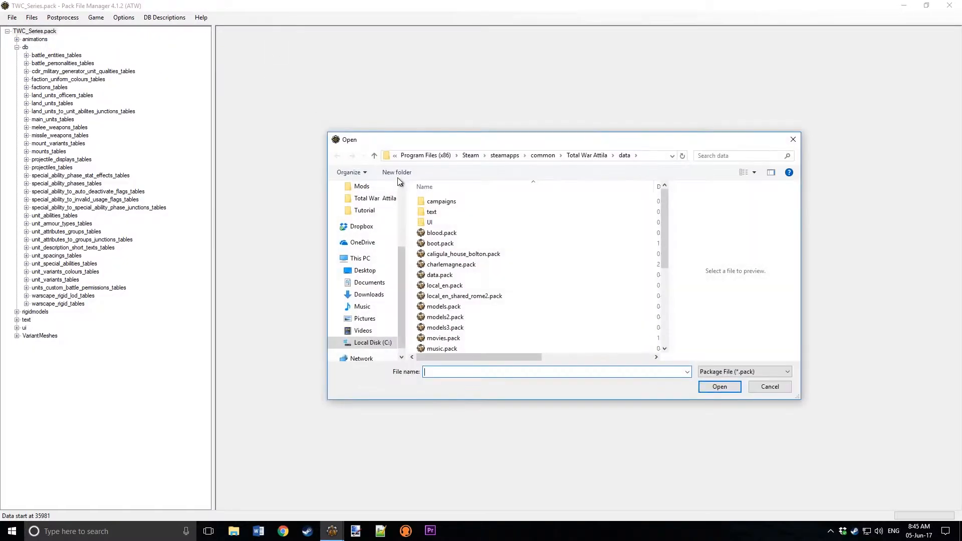
double_click(428, 274)
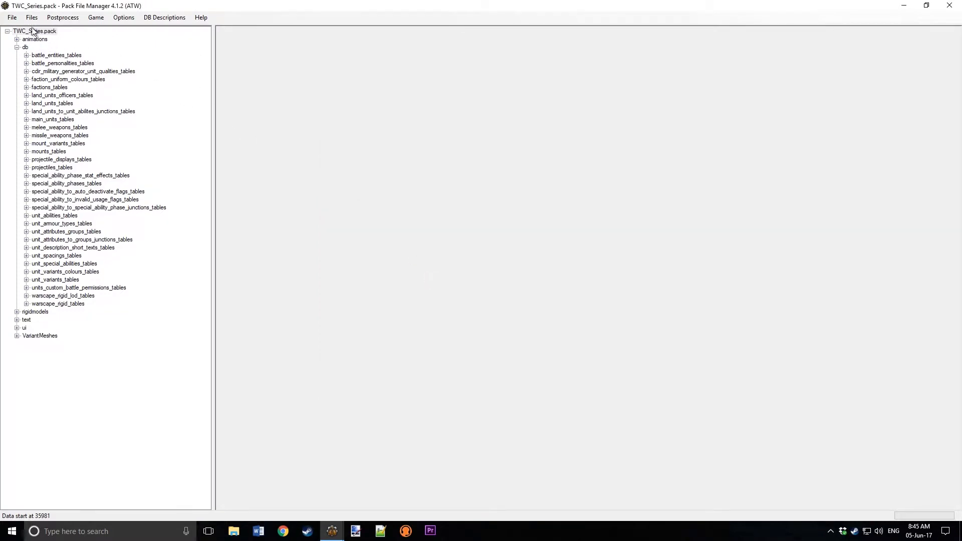
left_click(57, 66)
left_click_drag(103, 46, 368, 95)
left_click(331, 187)
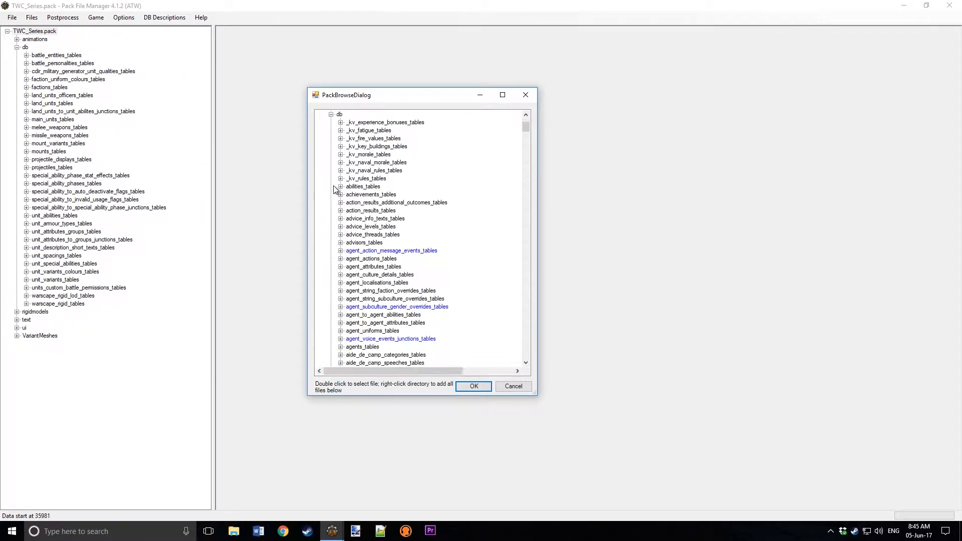
Add the _kv_rules, _kv_morale and _kv_fatigue tables to TWC_Series.pack and save the pack.
right_click(376, 180)
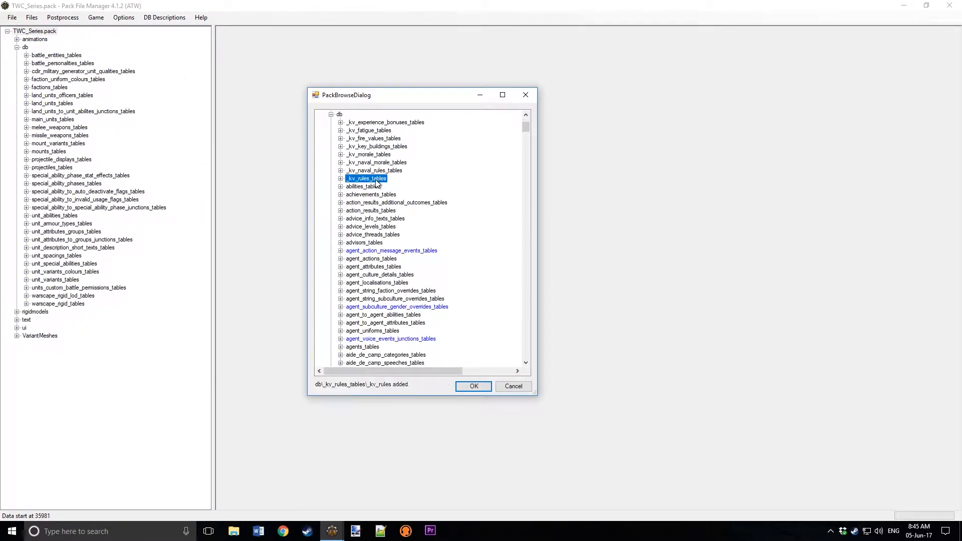
left_click(382, 156)
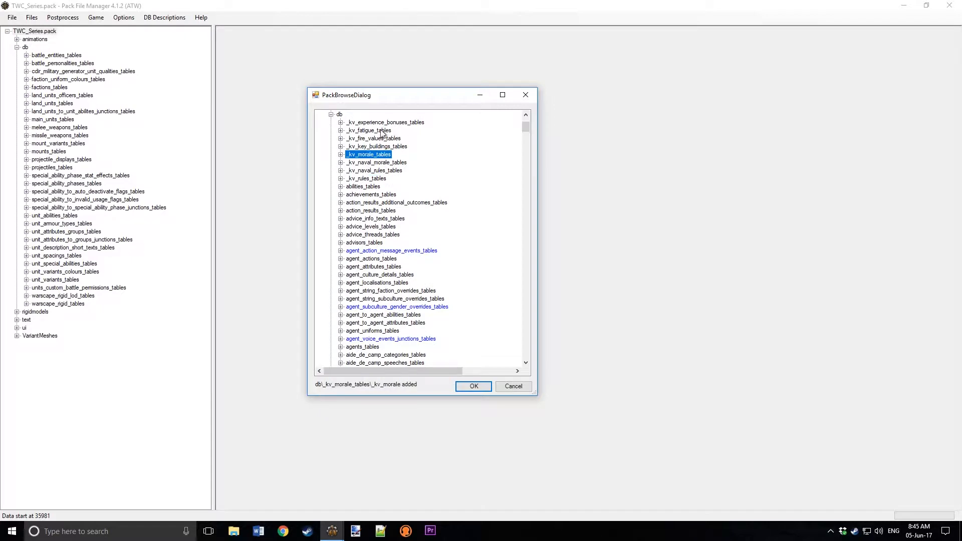
left_click(378, 132)
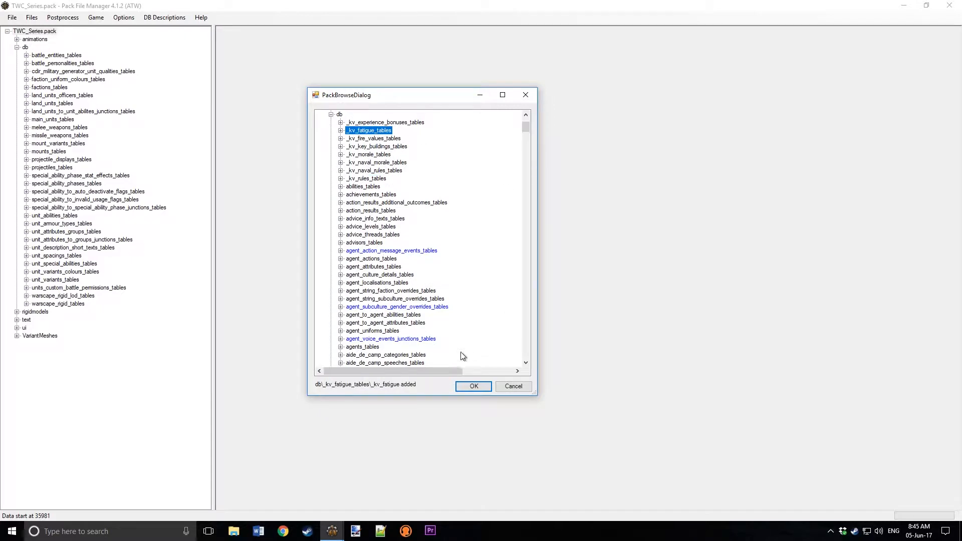
left_click(471, 387)
left_click(37, 16)
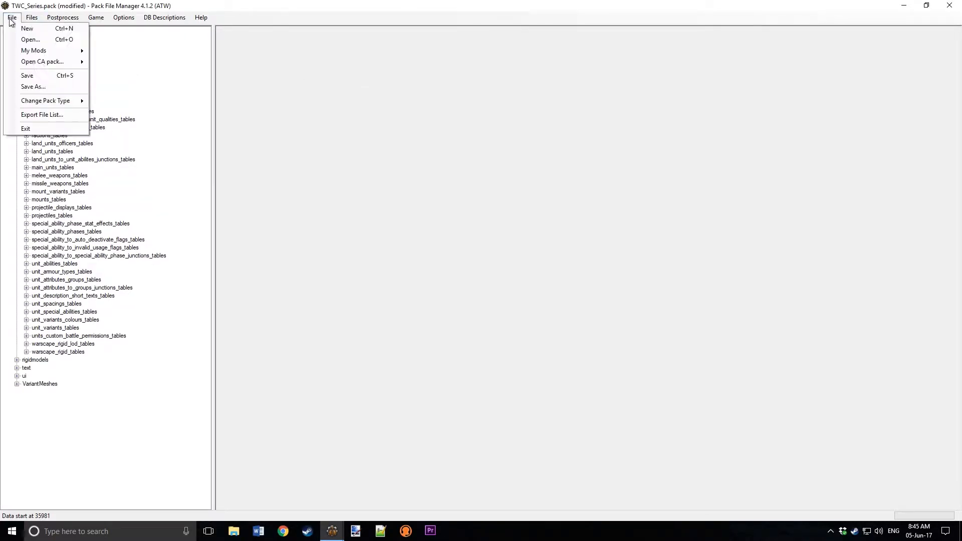
left_click(31, 77)
Place the TWC_Series and Rise_of_Mordor_Public_Battle_Balancing_v1.3 packs side by side with _kv_fatigue open in both, sorted by key.
left_click_drag(240, 2, 0, 205)
left_click(545, 67)
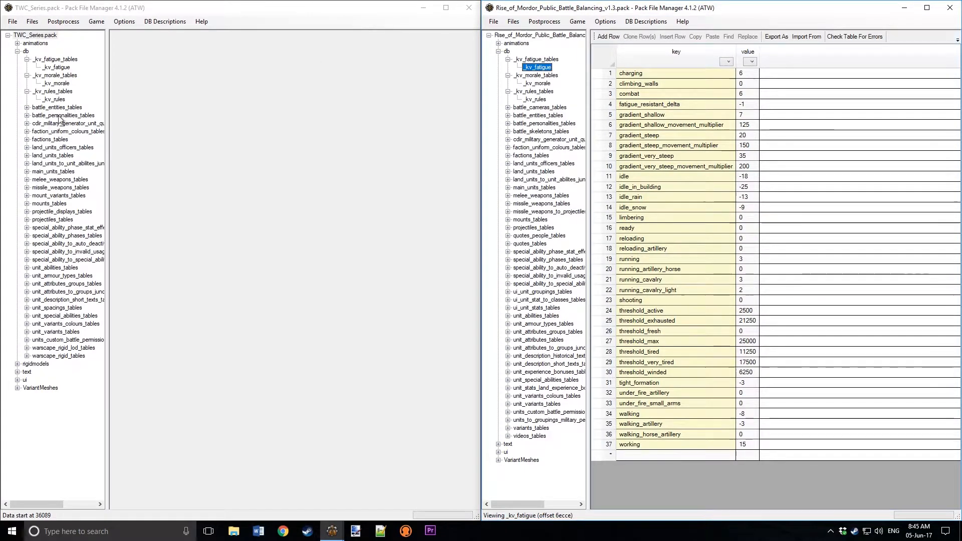
left_click(56, 69)
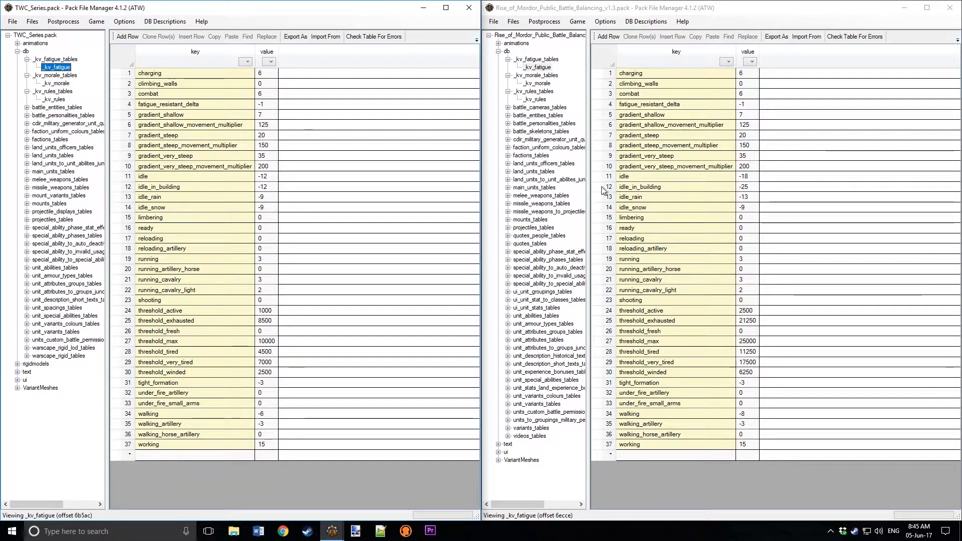
left_click(207, 56)
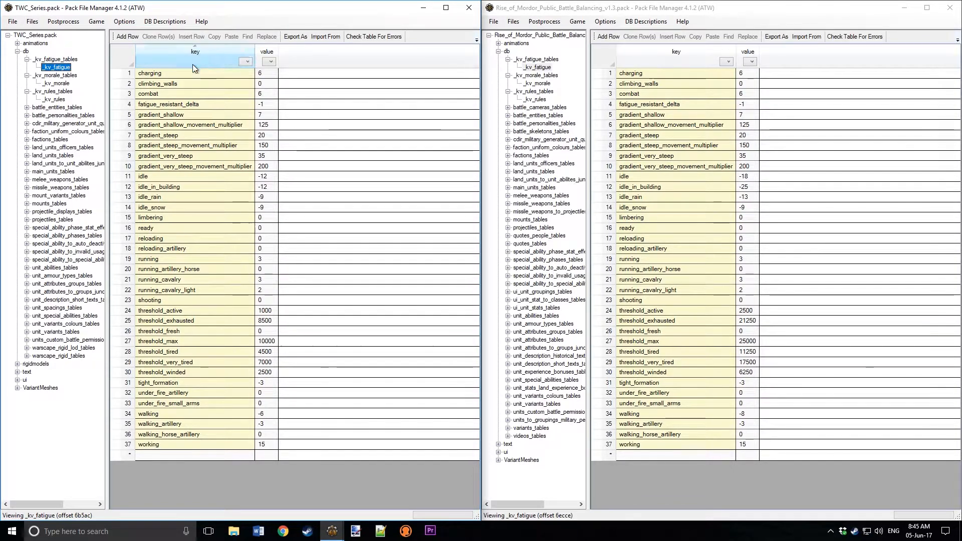
left_click(681, 58)
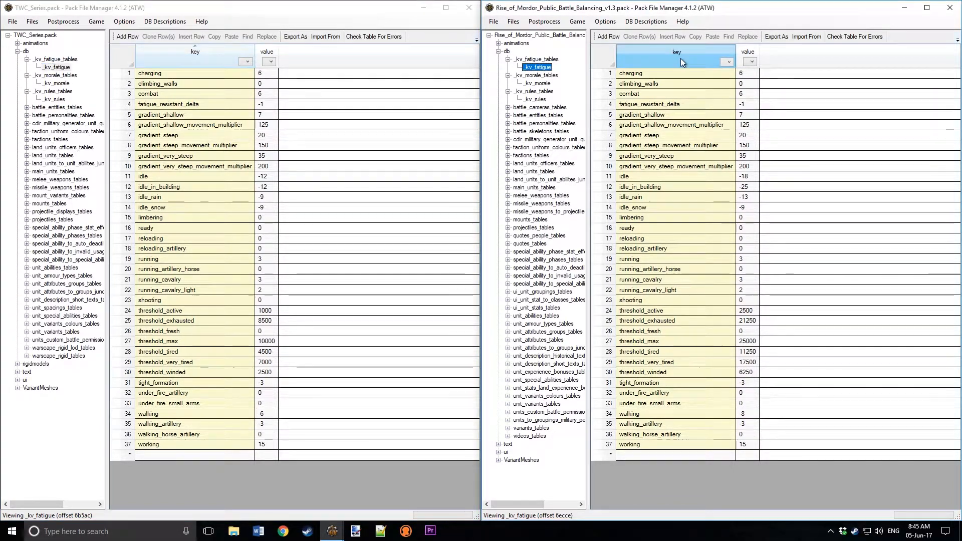
Copy all _kv_fatigue values from the Rise of Mordor pack into the TWC_Series table and review the changed cells.
left_click(746, 74)
left_click(747, 444, "shift")
key("ctrl+c")
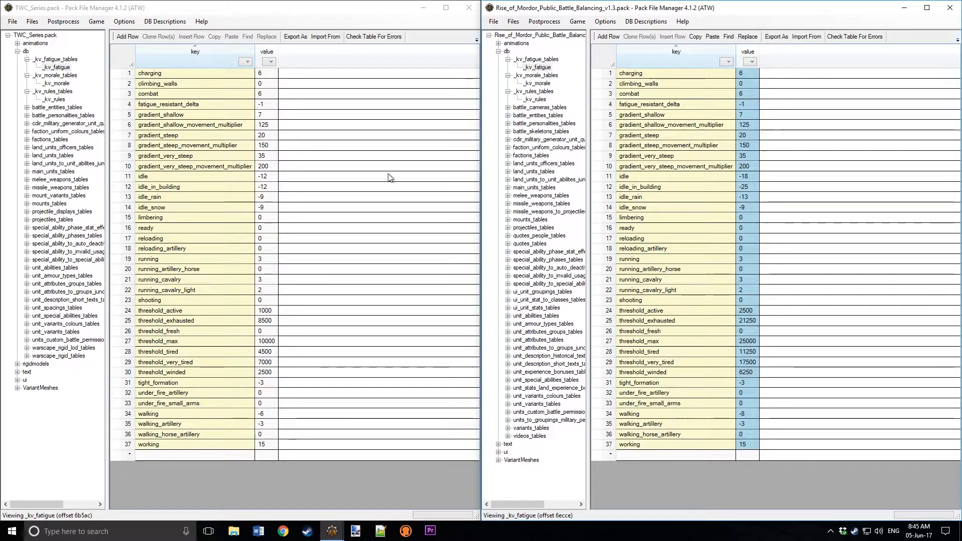
left_click(266, 75)
key("ctrl+v")
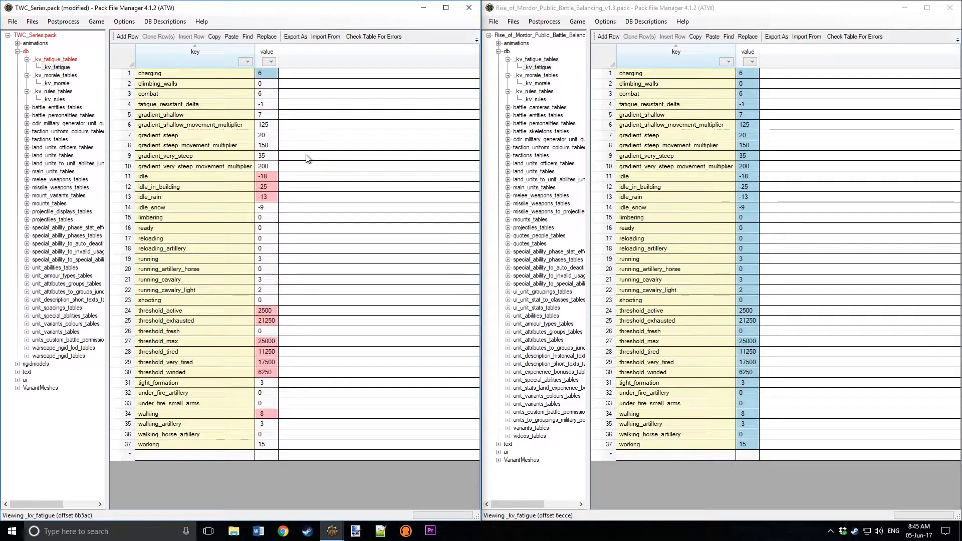
left_click(261, 146)
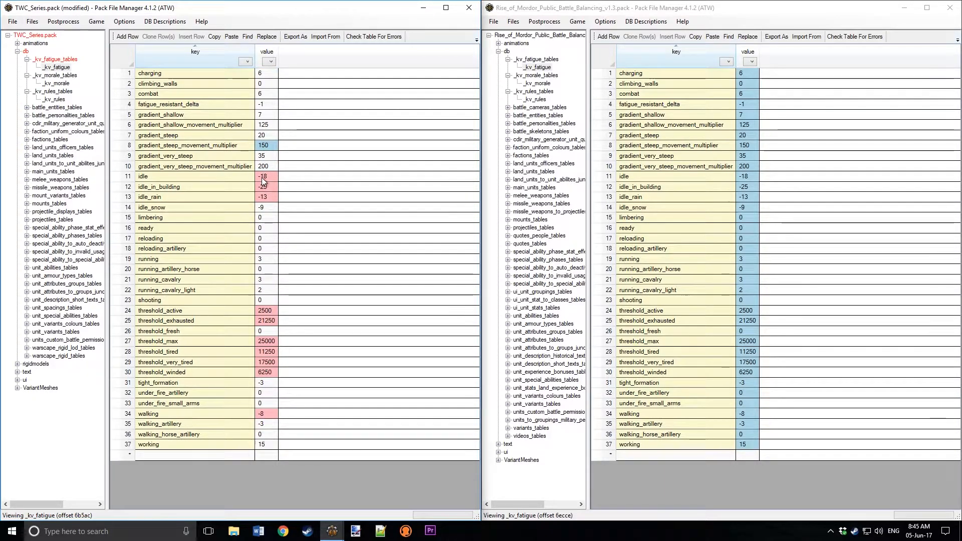
mouse_move(261, 178)
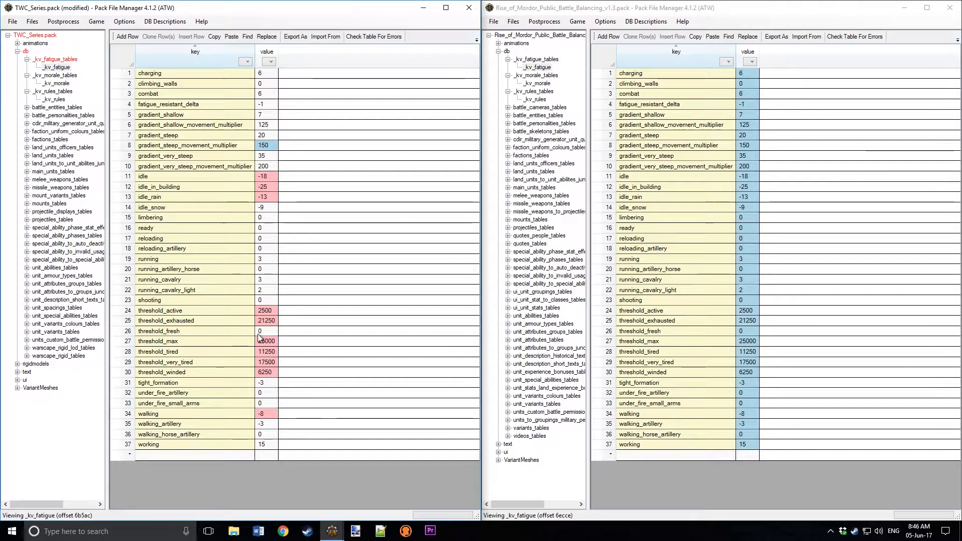
mouse_move(270, 315)
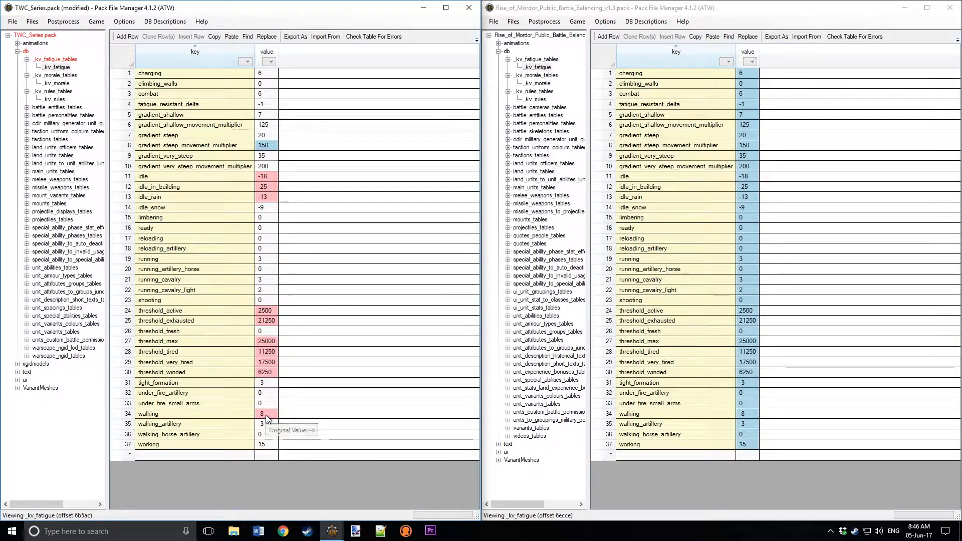
left_click(270, 208)
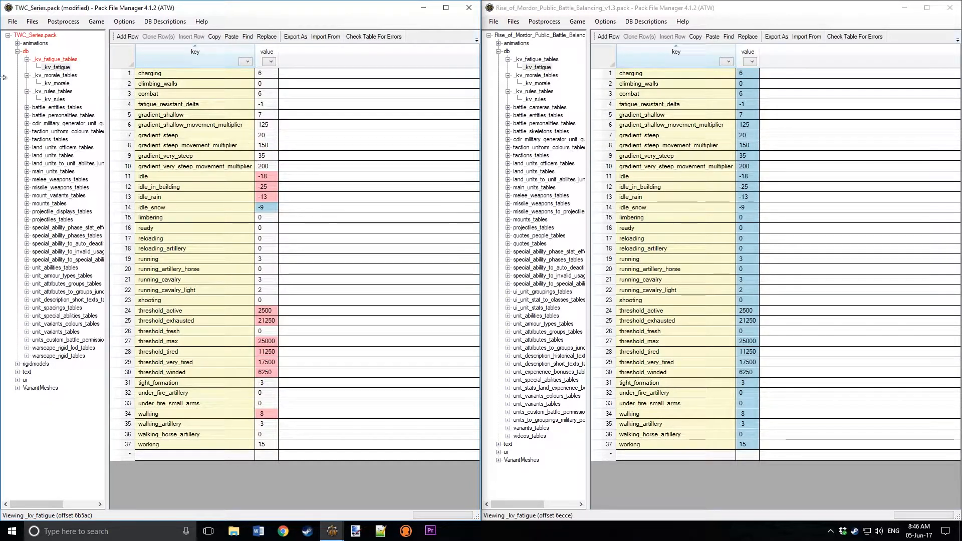
Save TWC_Series.pack and open the _kv_morale table in both packs, sorted by key.
left_click(63, 83)
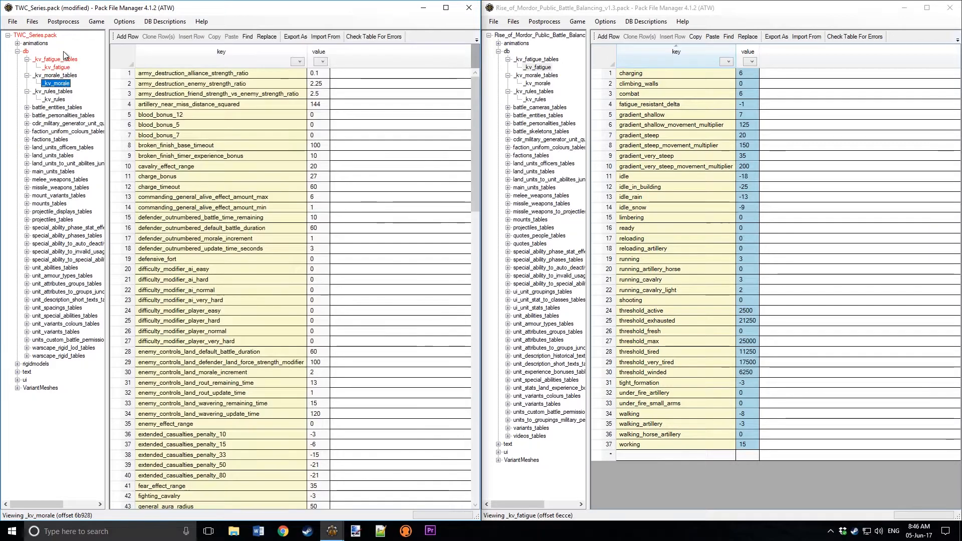
left_click(13, 22)
left_click(26, 69)
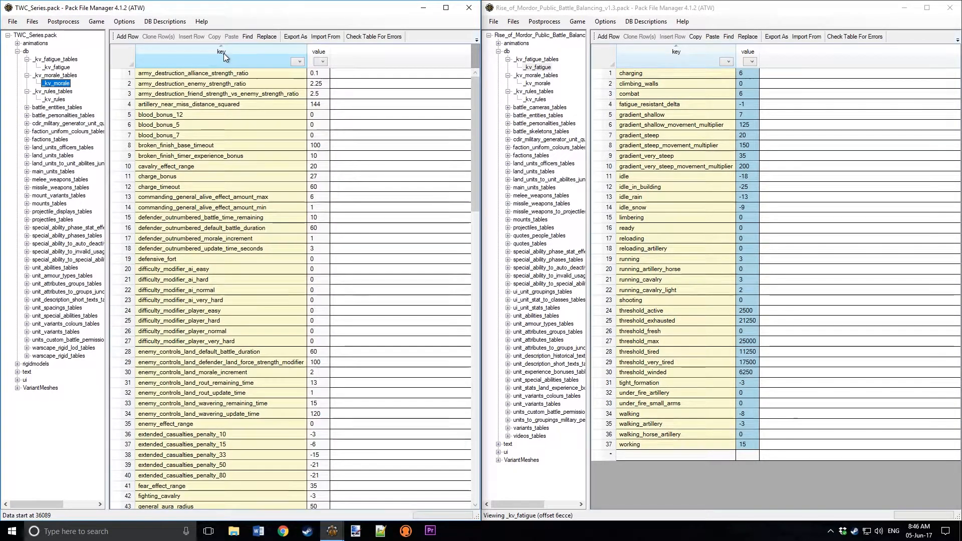
left_click(538, 83)
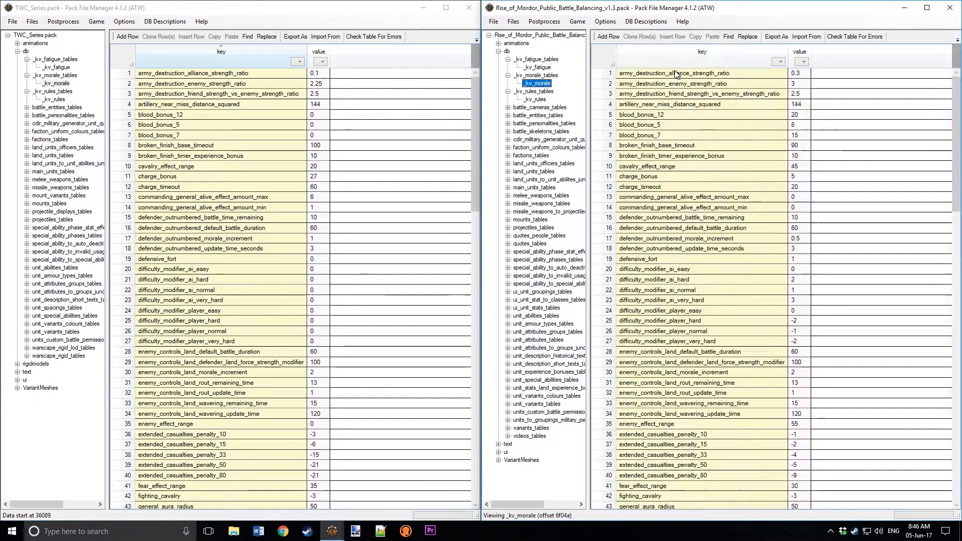
mouse_move(475, 116)
left_mouse_down()
mouse_move(482, 405)
mouse_move(477, 108)
left_mouse_up()
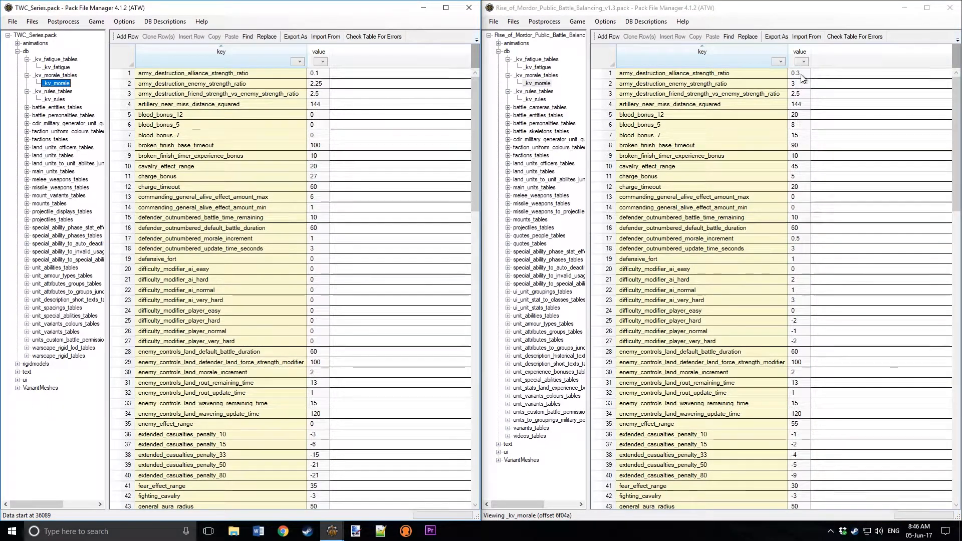
Copy the entire _kv_morale value column from the Rise of Mordor pack over the values in TWC_Series.pack.
left_click(799, 73)
left_click_drag(955, 134, 954, 423)
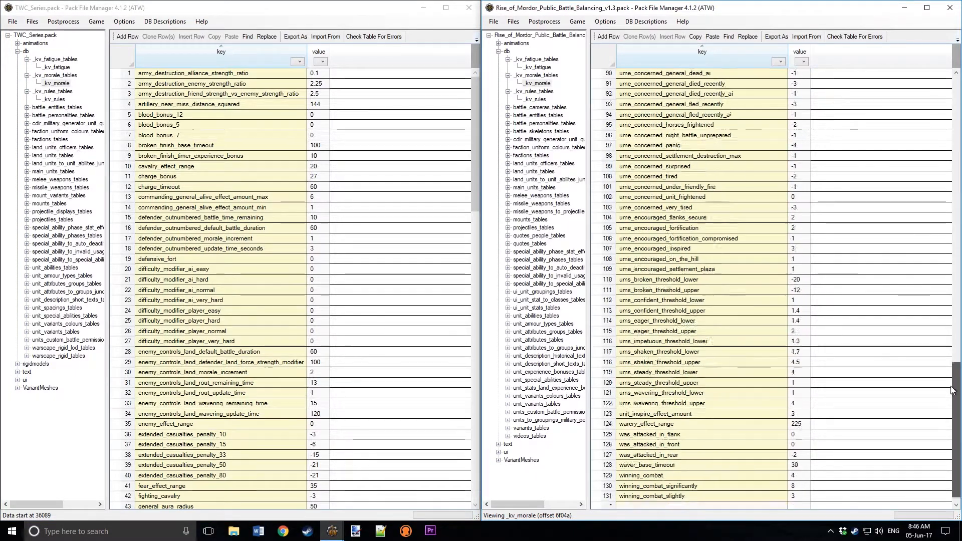
left_click(792, 486, "shift")
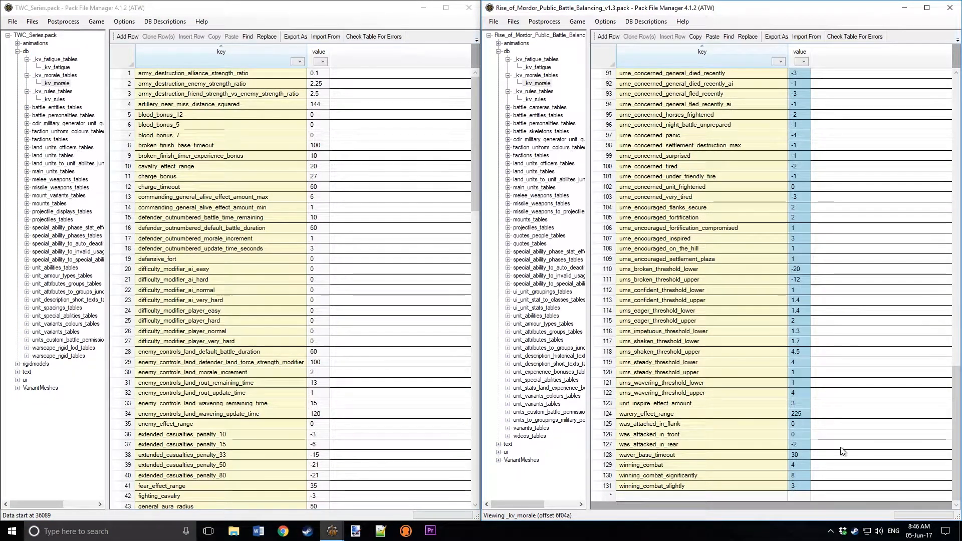
left_click(315, 73)
key("ctrl+v")
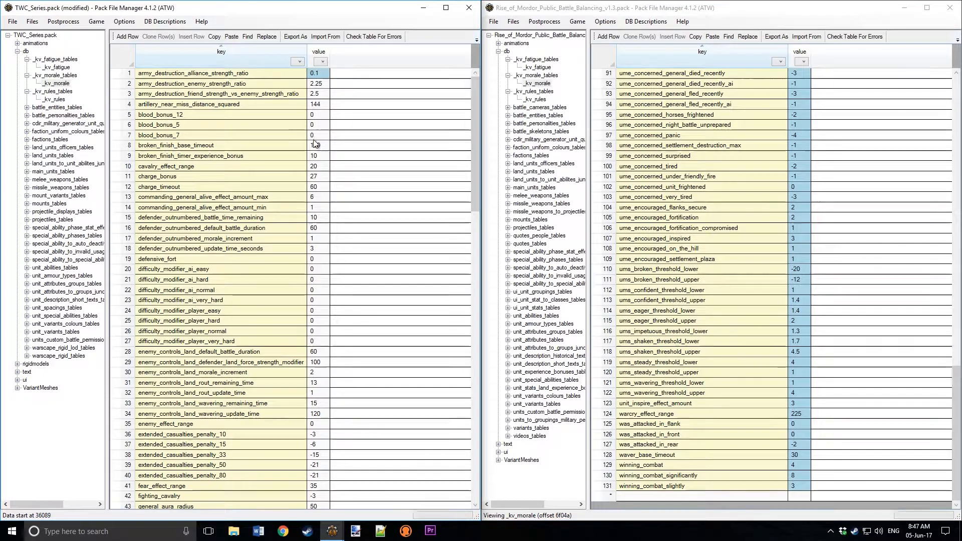
left_click(240, 106)
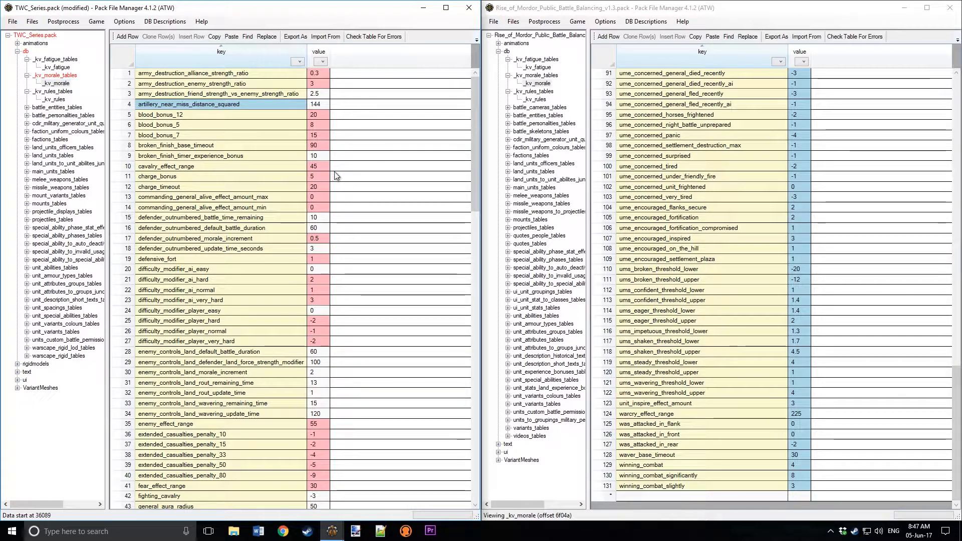
Examine the changed morale values throughout the TWC_Series _kv_morale table, including effect ranges, casualty penalties and morale thresholds.
mouse_move(316, 171)
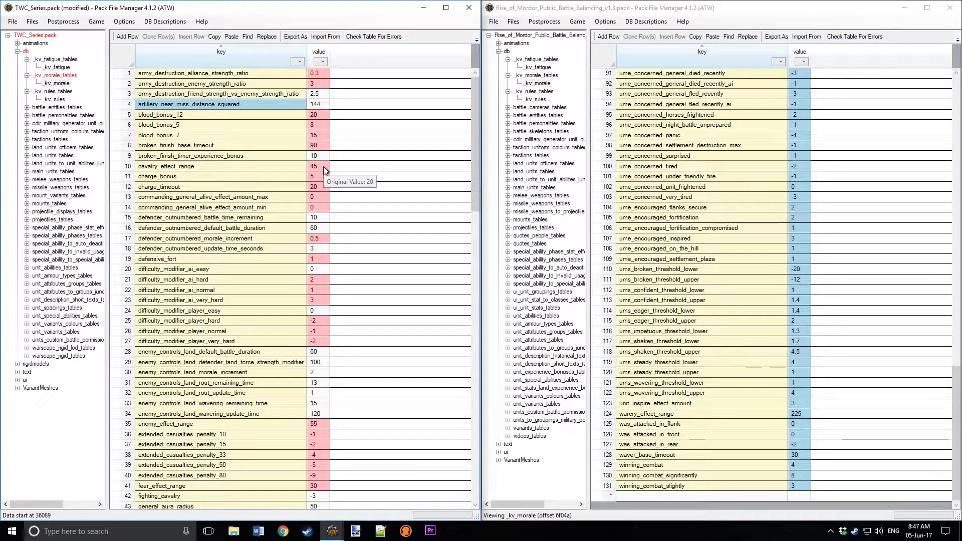
scroll(357, 258, "down", 2)
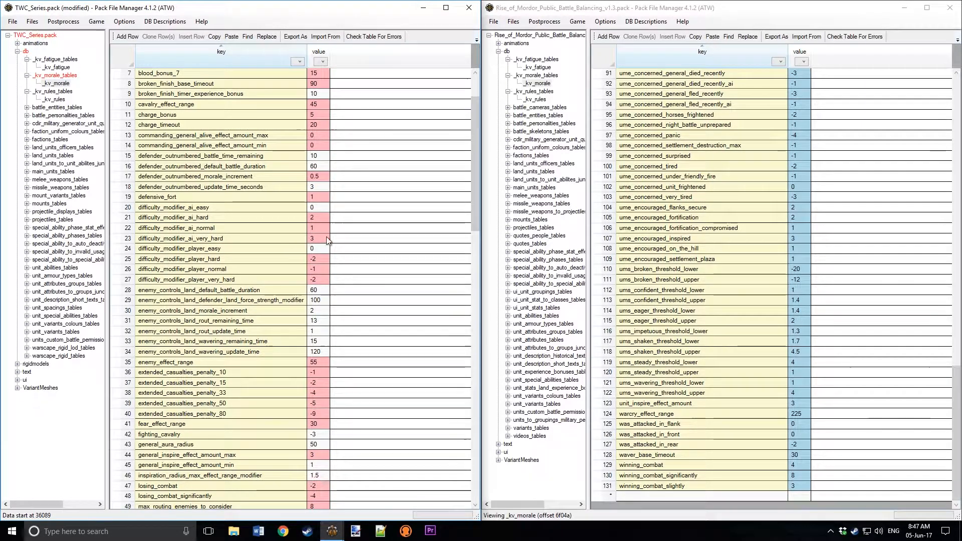
scroll(339, 273, "down", 4)
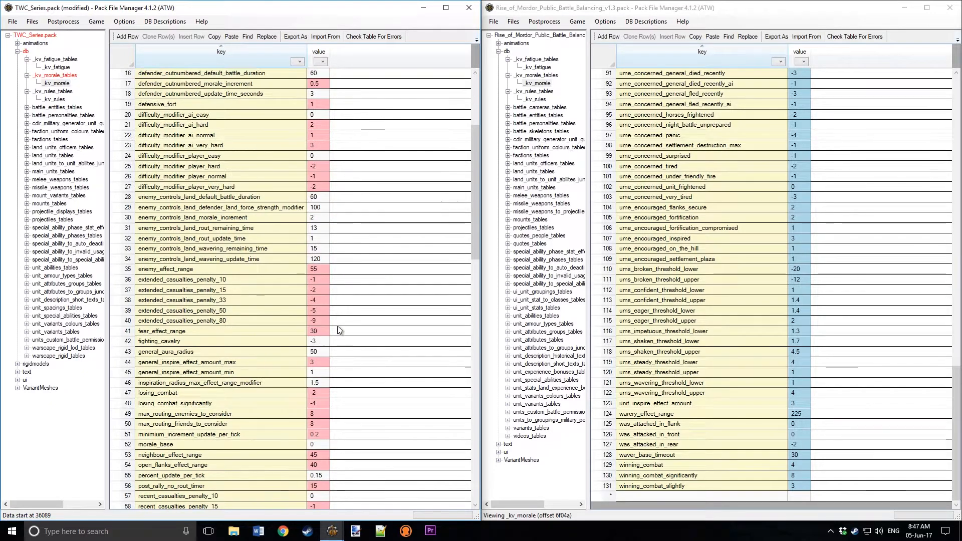
scroll(339, 330, "down", 14)
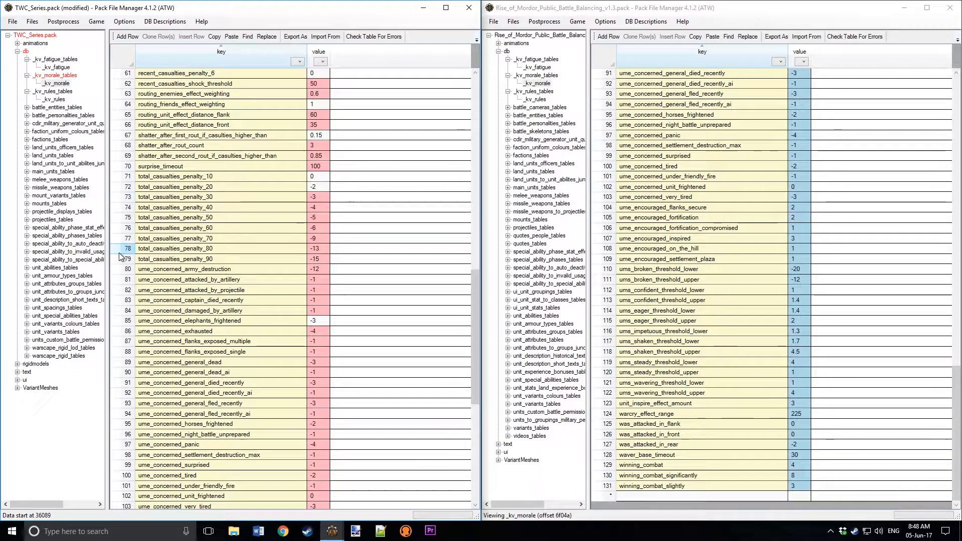
scroll(120, 257, "down", 3)
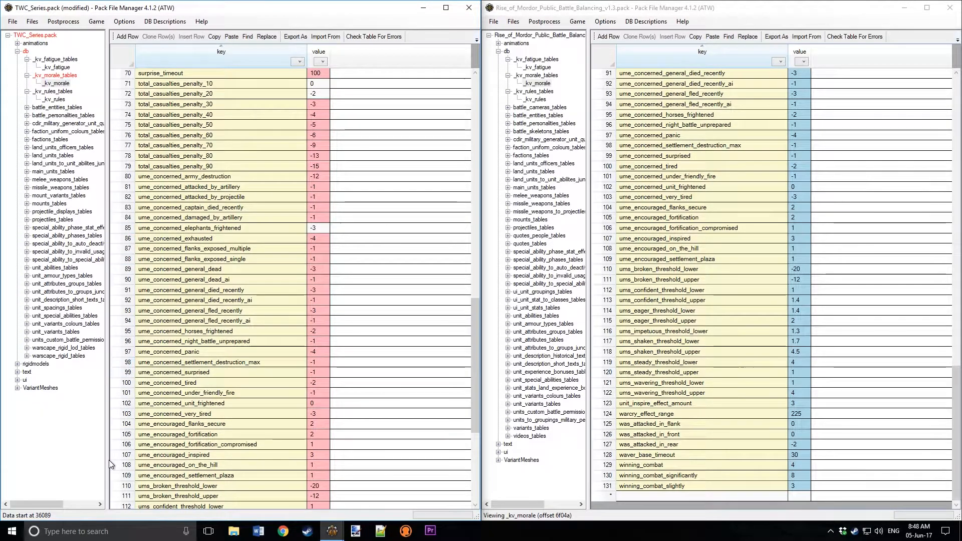
scroll(204, 358, "down", 4)
scroll(204, 359, "down", 3)
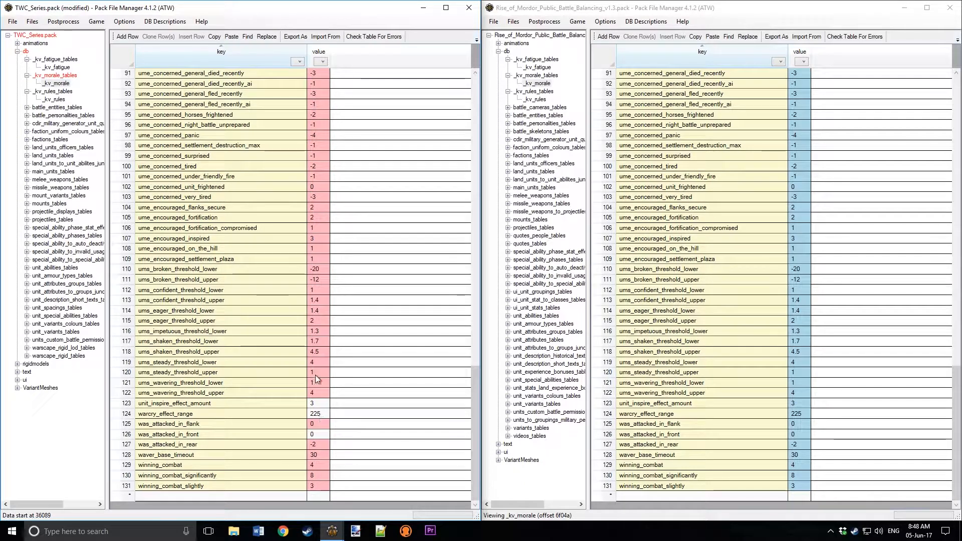
scroll(317, 354, "up", 20)
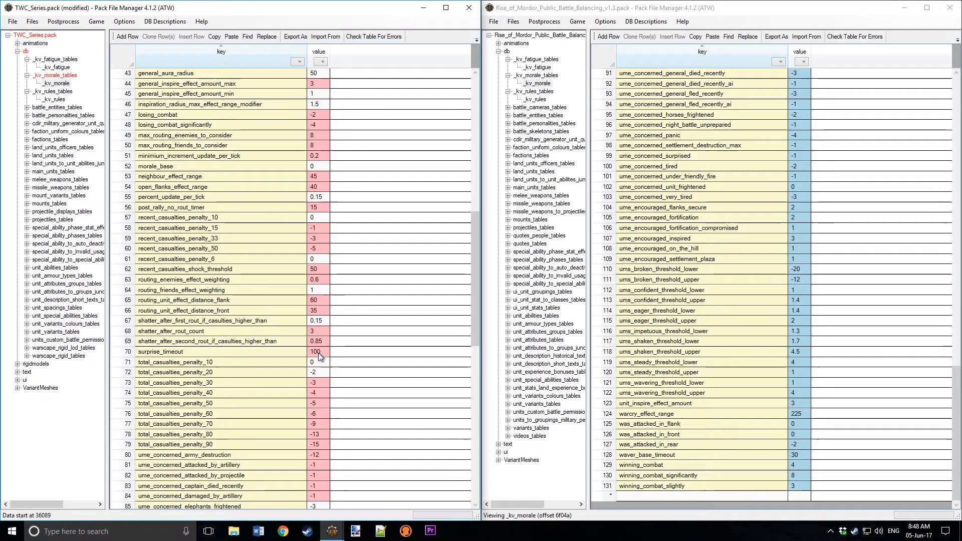
scroll(318, 355, "up", 3)
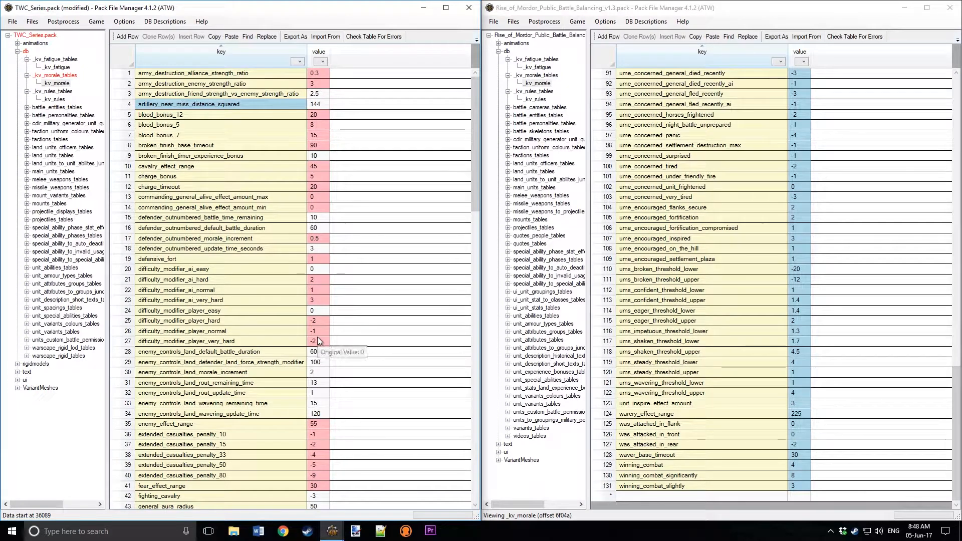
Open the _kv_rules table in both TWC_Series.pack and the Rise of Mordor pack, sorted by key.
left_click(54, 99)
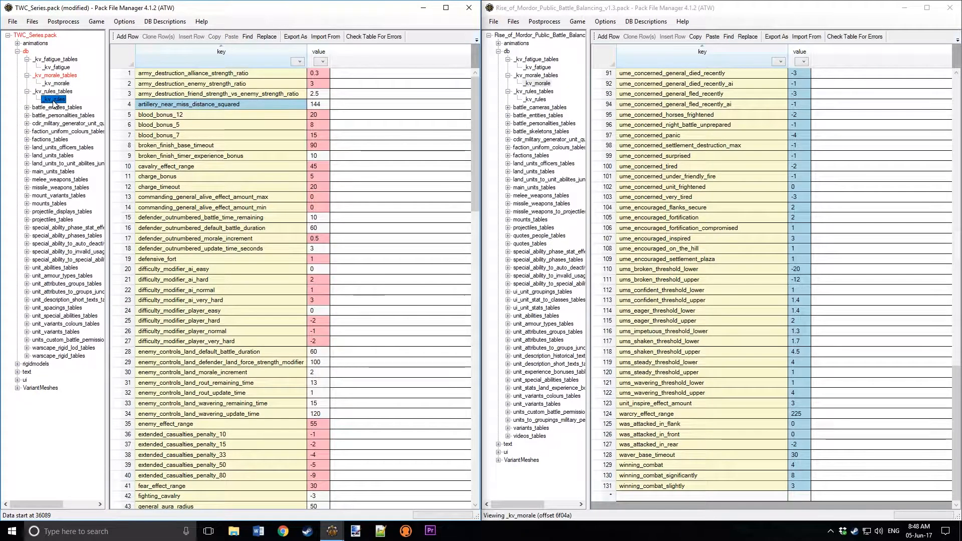
left_click(224, 59)
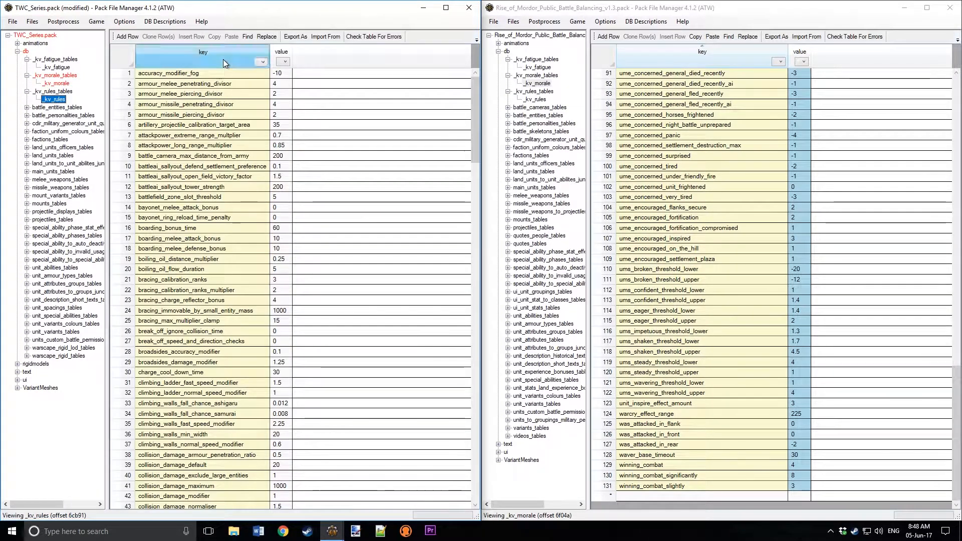
left_click(534, 105)
left_click(535, 99)
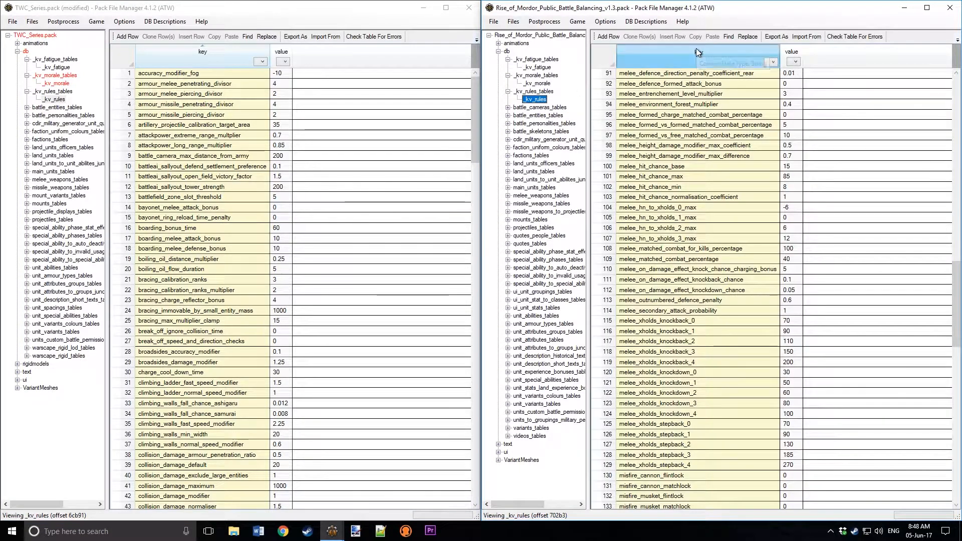
Copy the entire _kv_rules value column from the Rise of Mordor pack over the values in TWC_Series.pack.
left_click(786, 74)
scroll(797, 85, "up", 20)
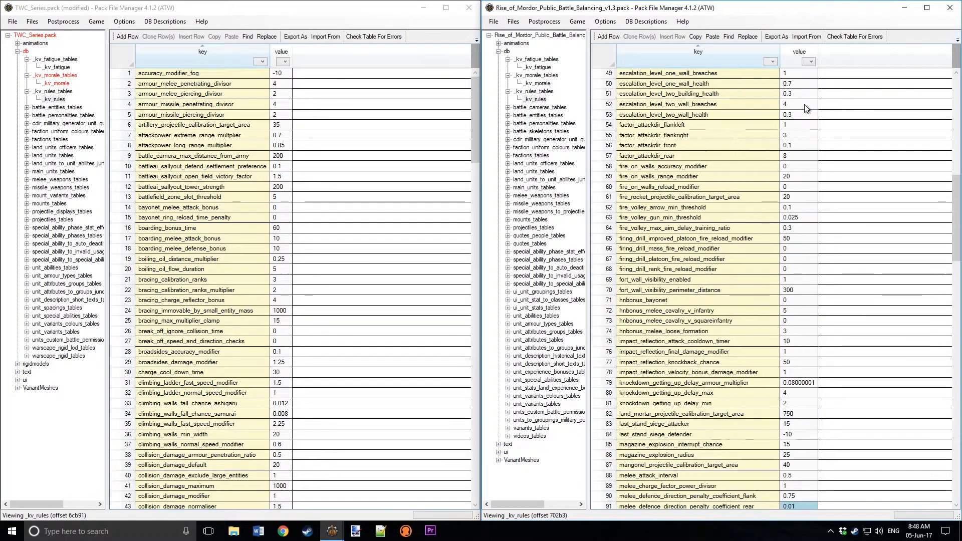
scroll(802, 95, "up", 10)
left_click(790, 73)
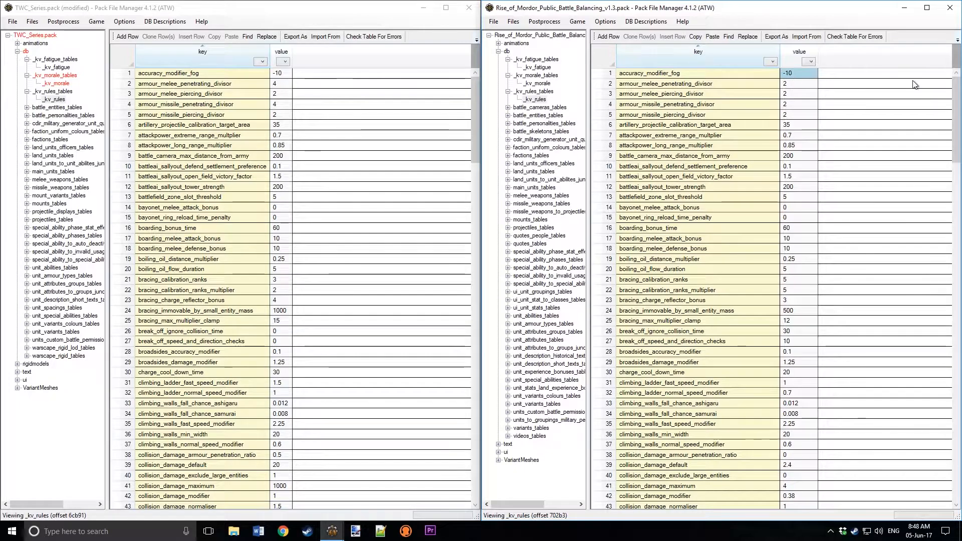
left_click_drag(955, 103, 954, 496)
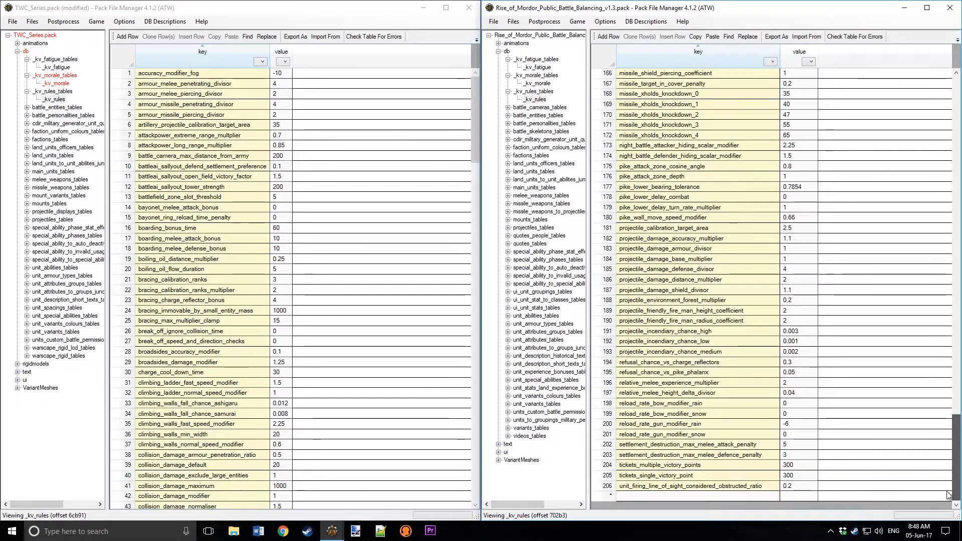
left_click(796, 486, "shift")
key("ctrl+c")
left_click(278, 73)
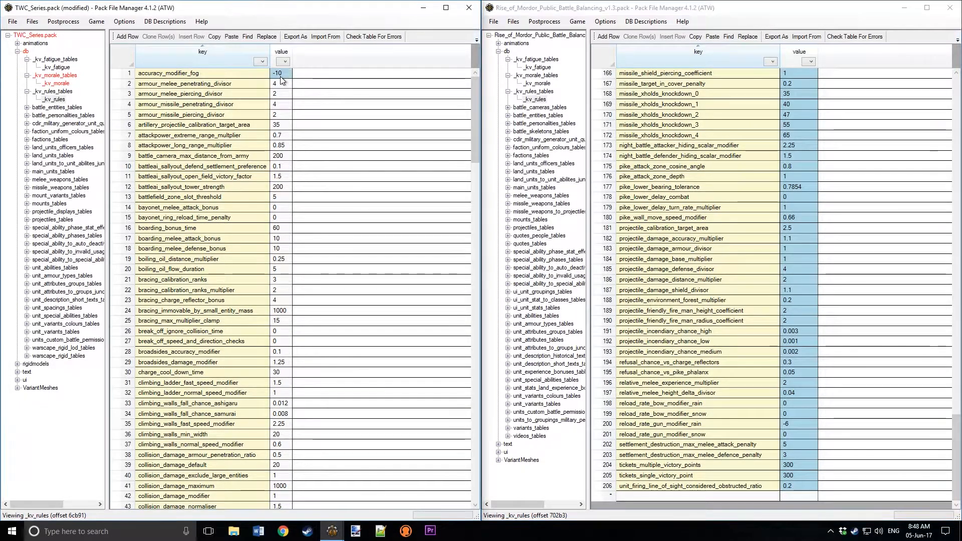
key("ctrl+v")
scroll(279, 92, "up", 1)
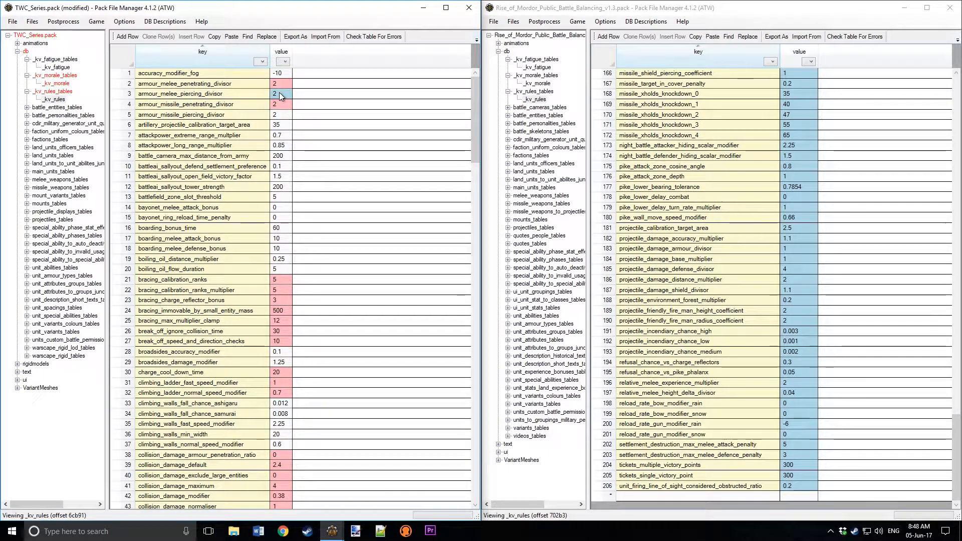
Examine the changed values throughout the TWC_Series _kv_rules table, including armour divisors, collision damage, melee hit chances, and missile and projectile modifiers.
left_click(255, 83)
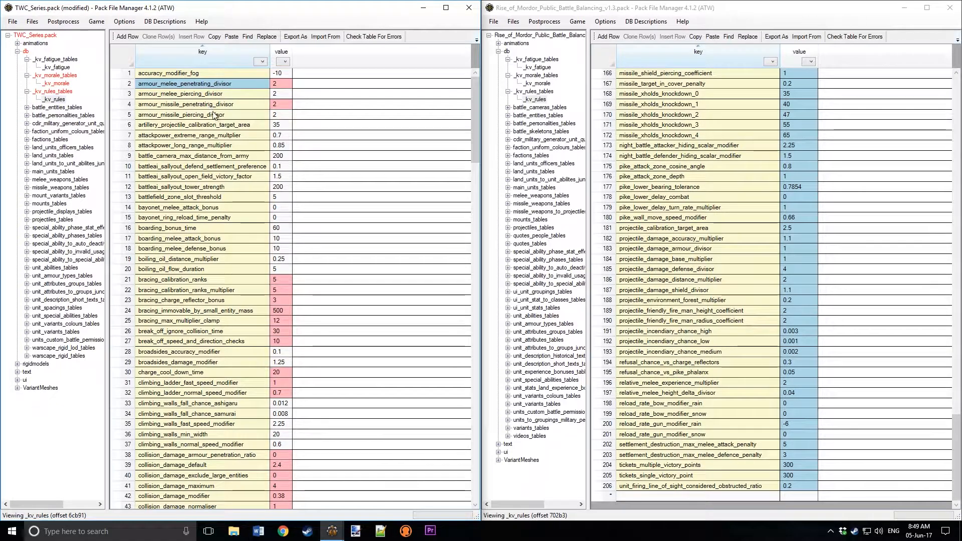
mouse_move(280, 110)
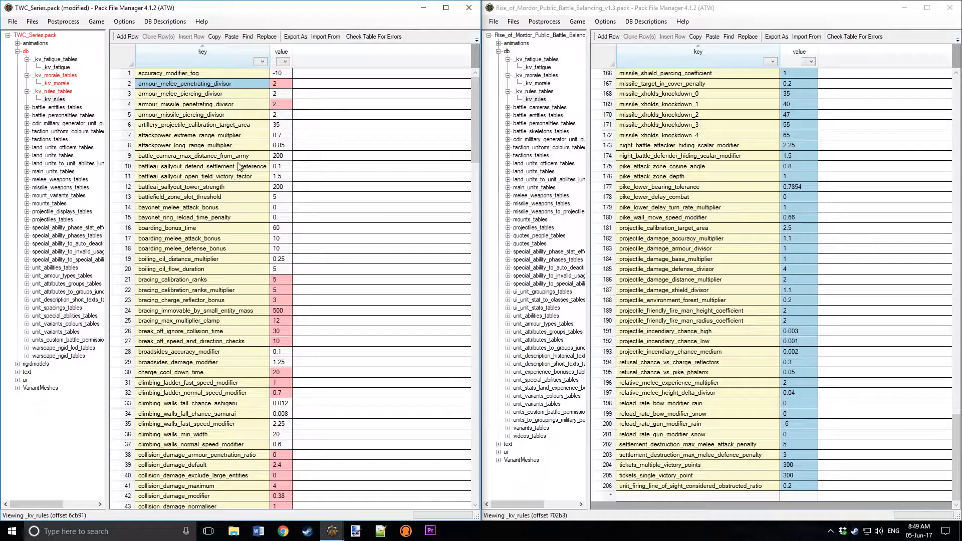
scroll(239, 167, "down", 4)
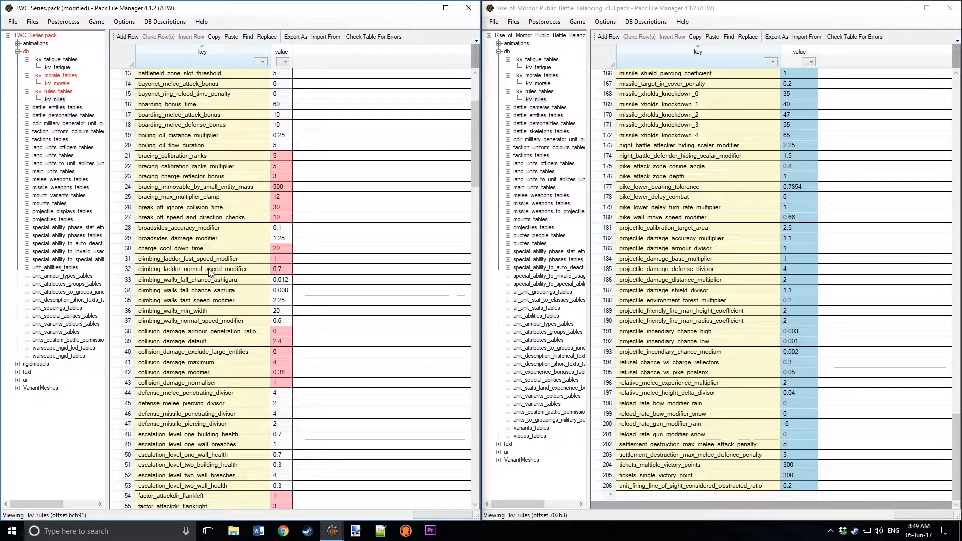
scroll(209, 272, "down", 8)
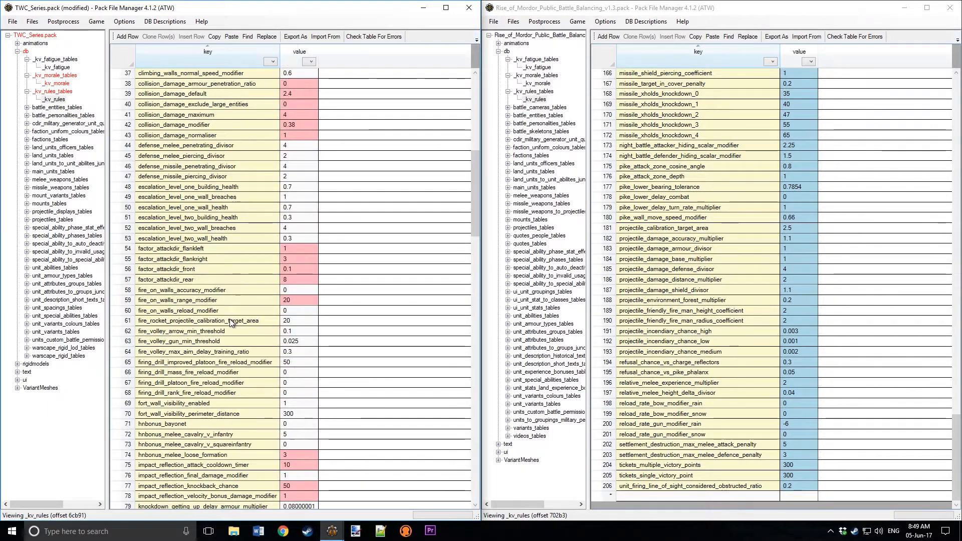
scroll(230, 259, "down", 6)
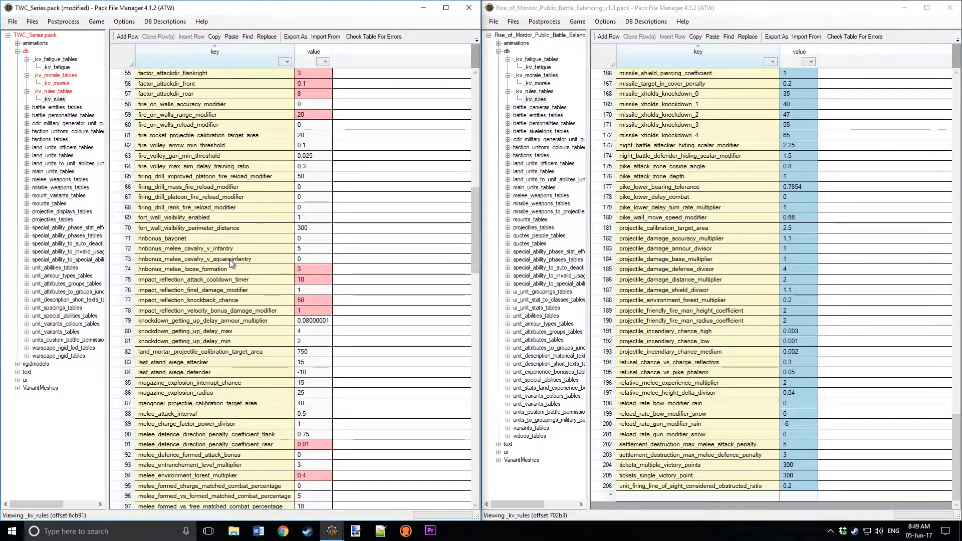
scroll(229, 259, "down", 12)
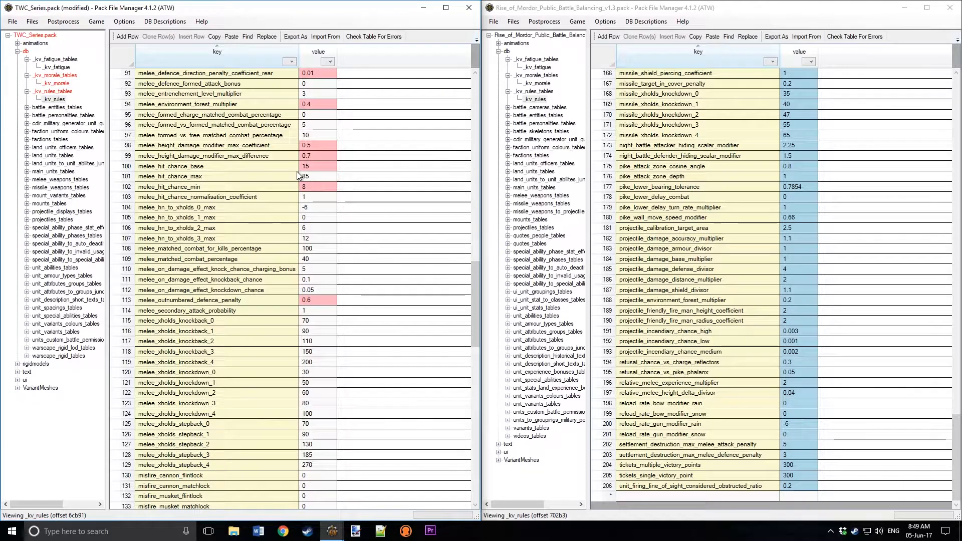
mouse_move(323, 167)
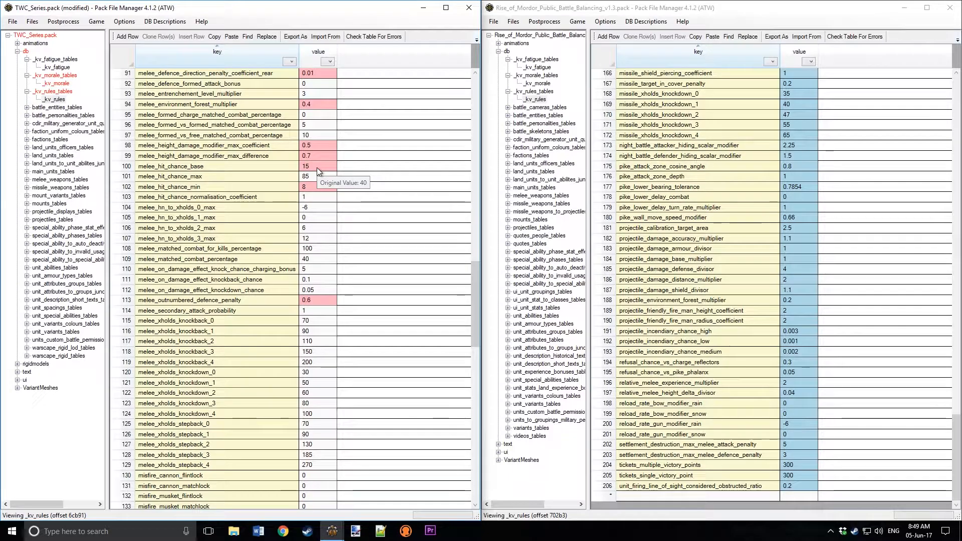
scroll(325, 178, "down", 11)
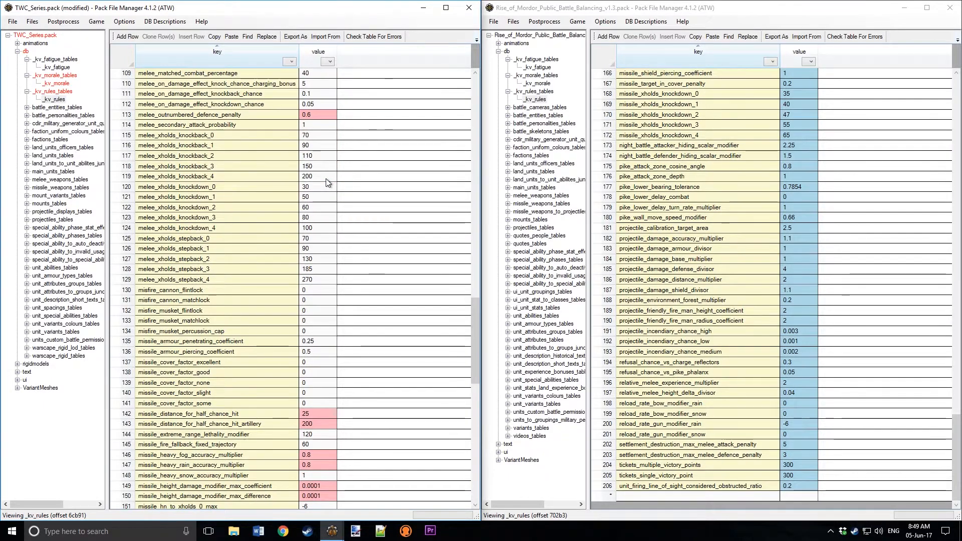
scroll(326, 179, "down", 13)
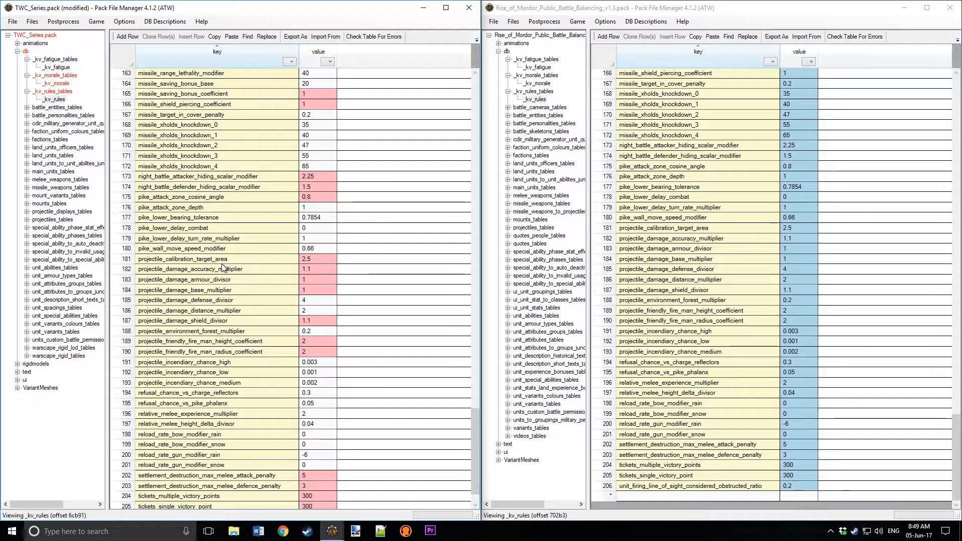
scroll(206, 358, "down", 1)
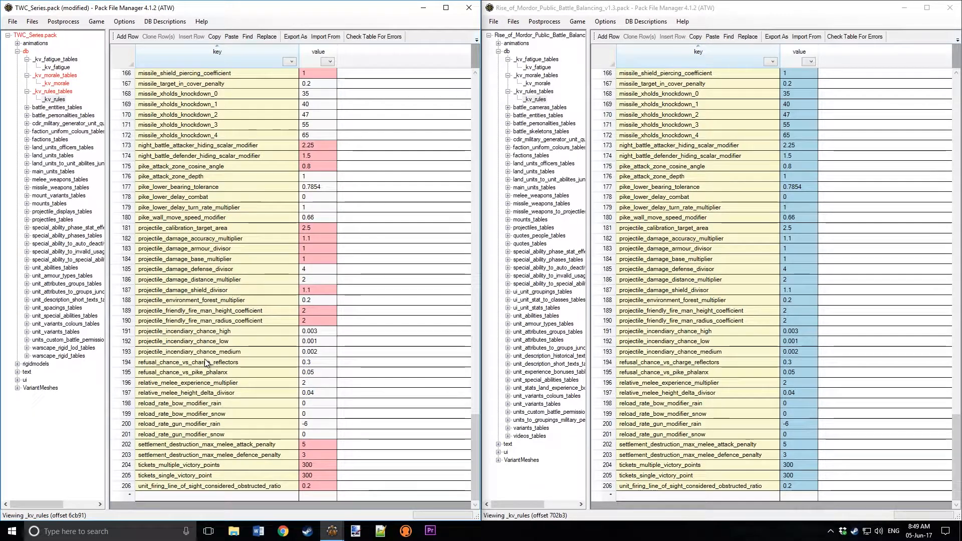
Return to the impact_reflection rows in the TWC_Series _kv_rules table and check the original value of impact_reflection_attack_cooldown_timer.
scroll(207, 411, "up", 6)
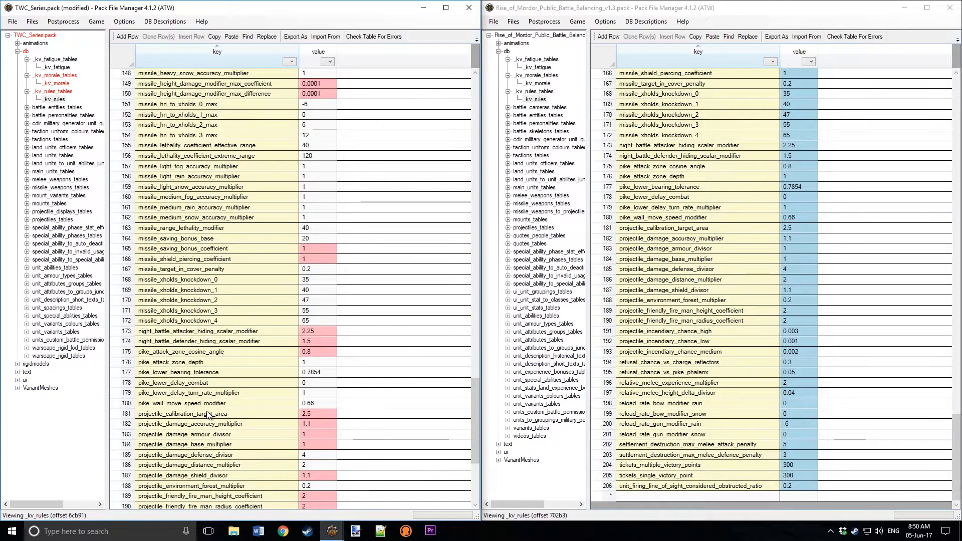
scroll(208, 415, "up", 4)
scroll(206, 370, "up", 15)
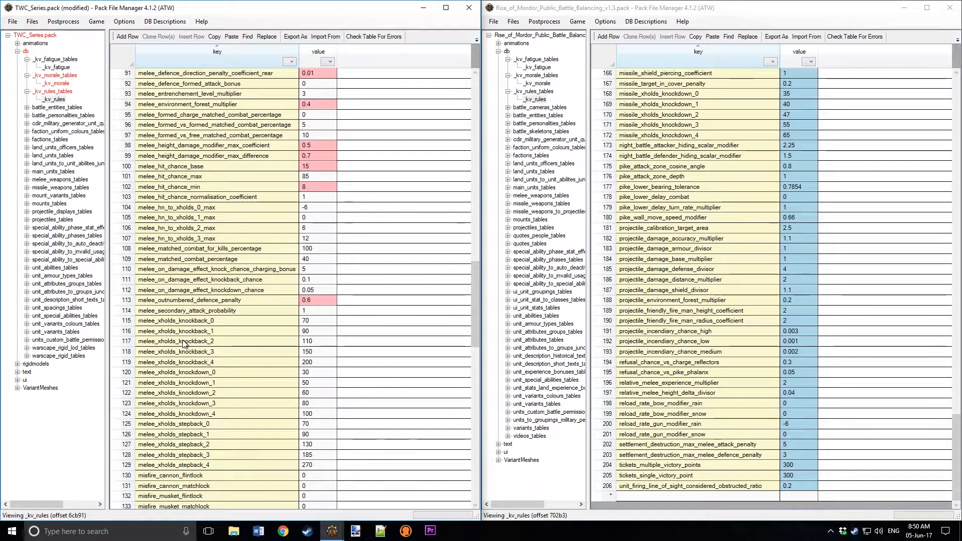
scroll(185, 343, "up", 4)
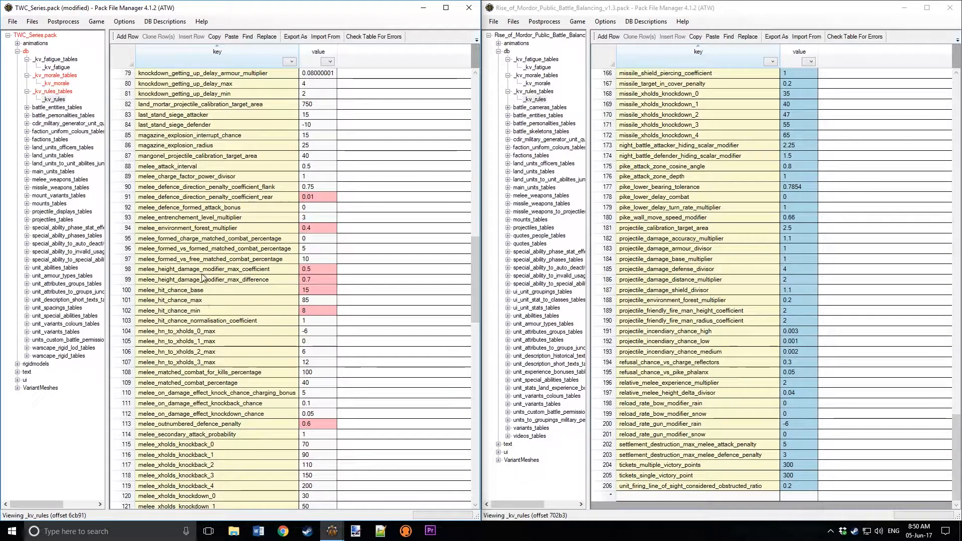
scroll(203, 277, "up", 4)
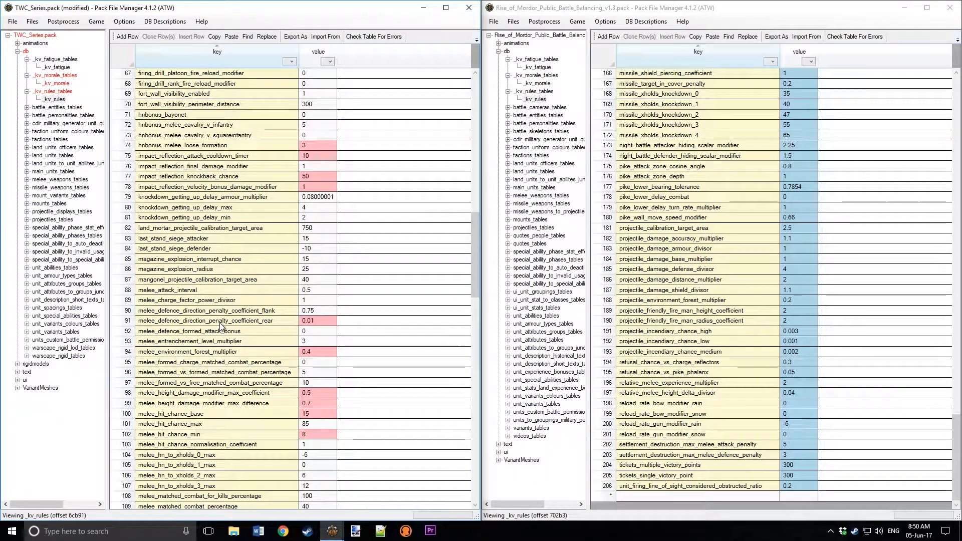
scroll(219, 322, "up", 4)
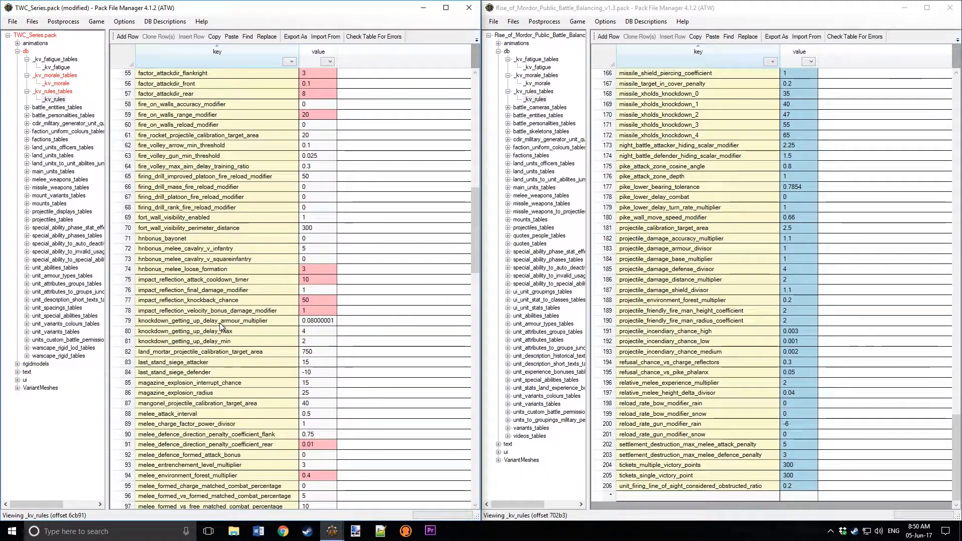
left_click(126, 310)
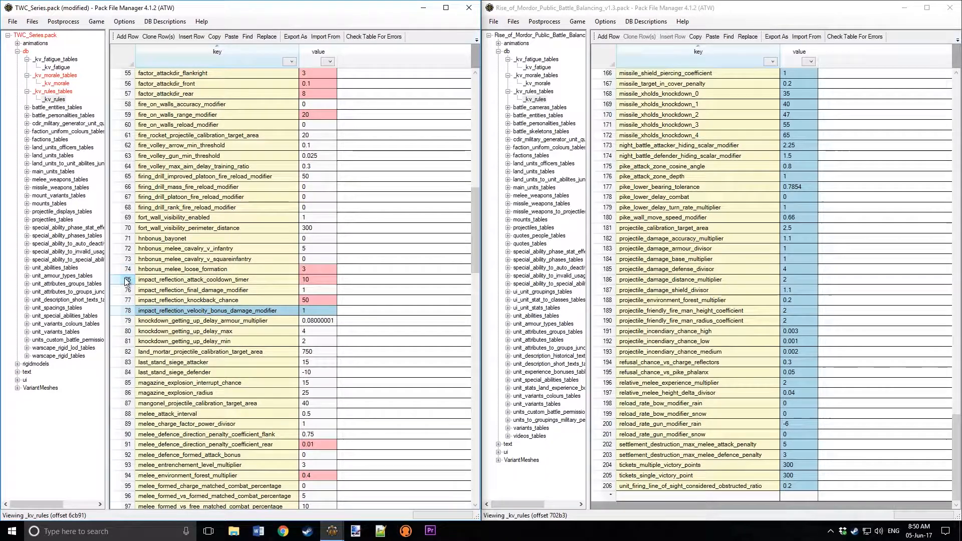
left_click(126, 278, "shift")
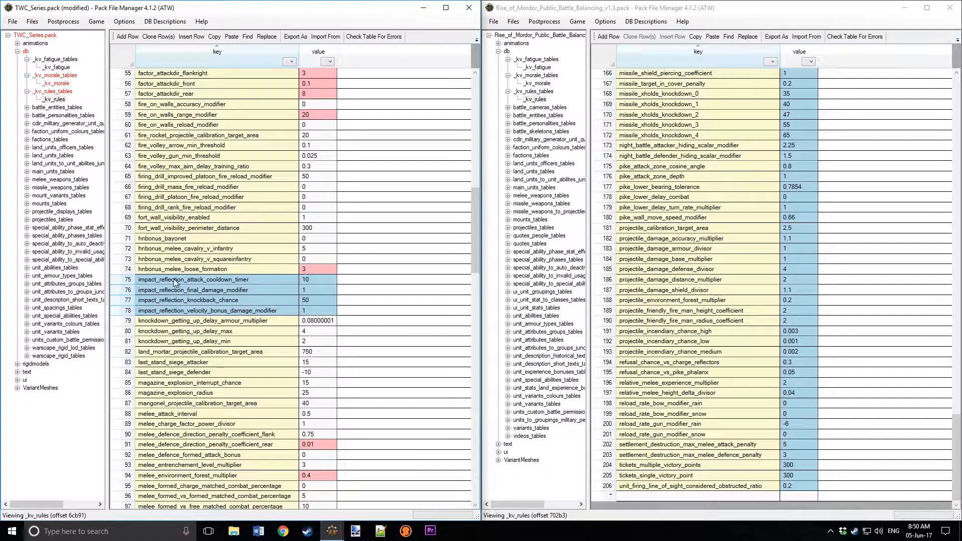
left_click(200, 258)
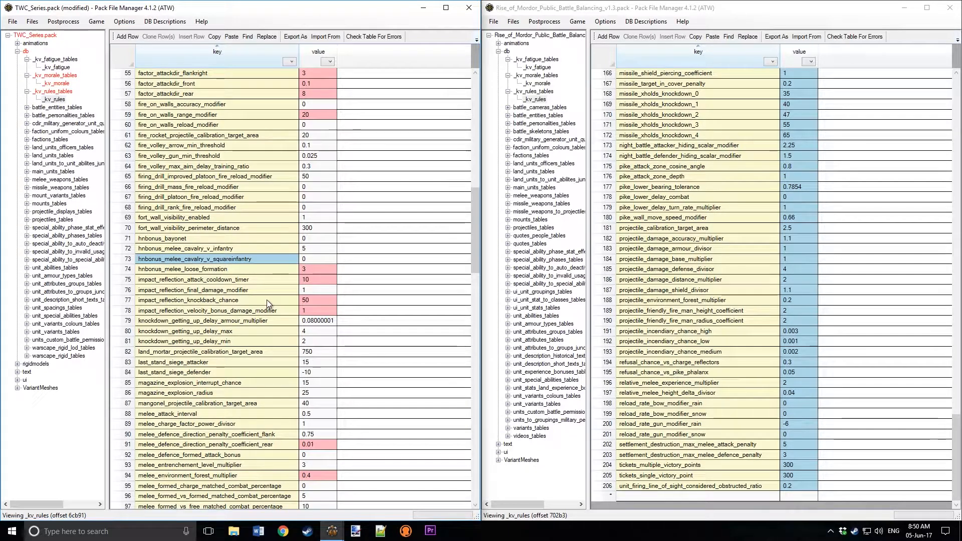
mouse_move(316, 280)
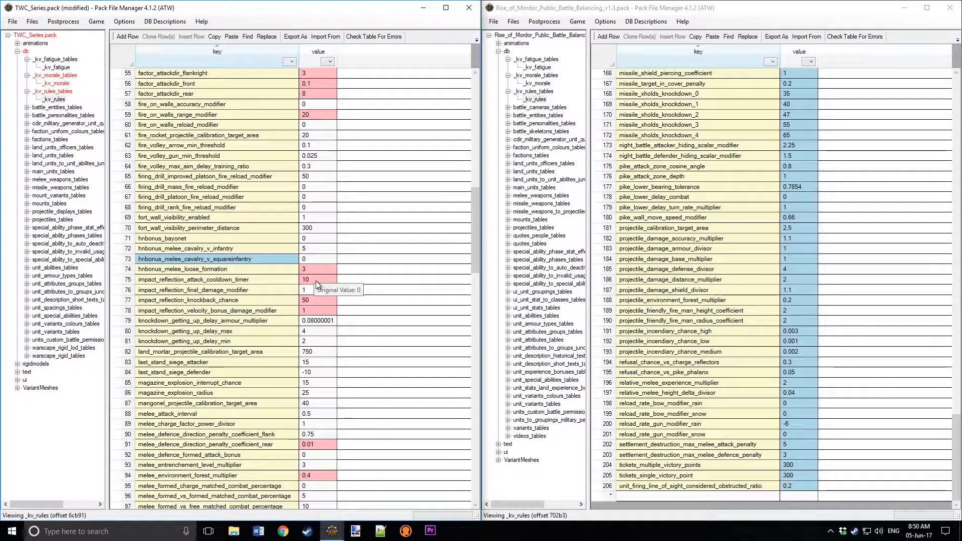